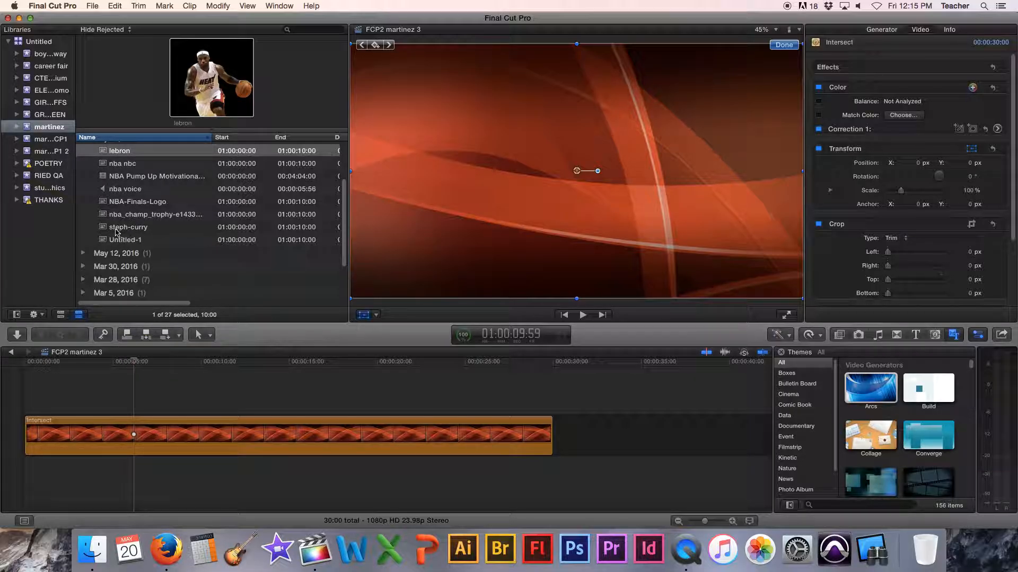
Place the steph-curry image on the timeline as a connected clip above Intersect, starting about 2.5 seconds in.
left_click(115, 228)
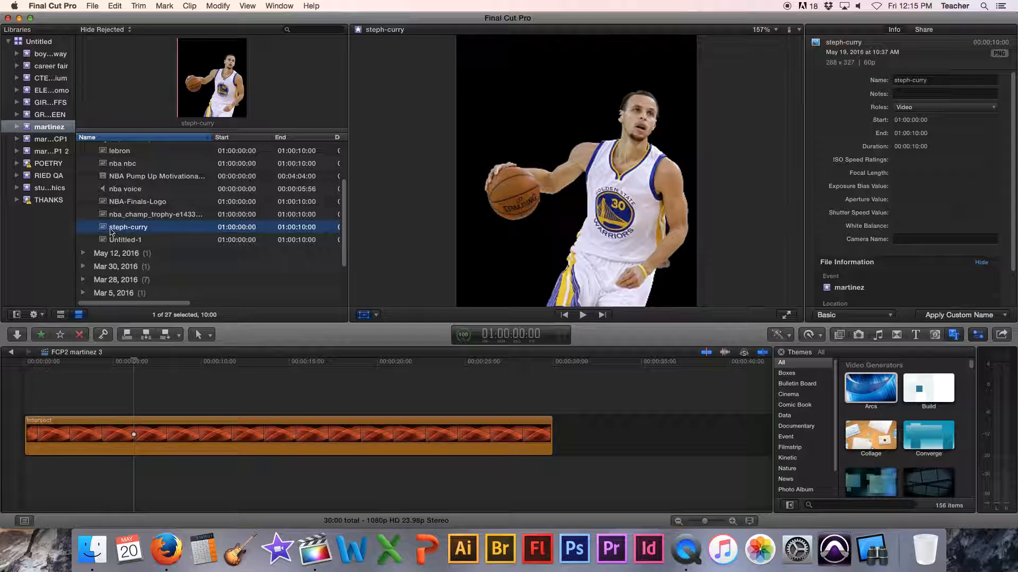
left_click_drag(103, 229, 70, 397)
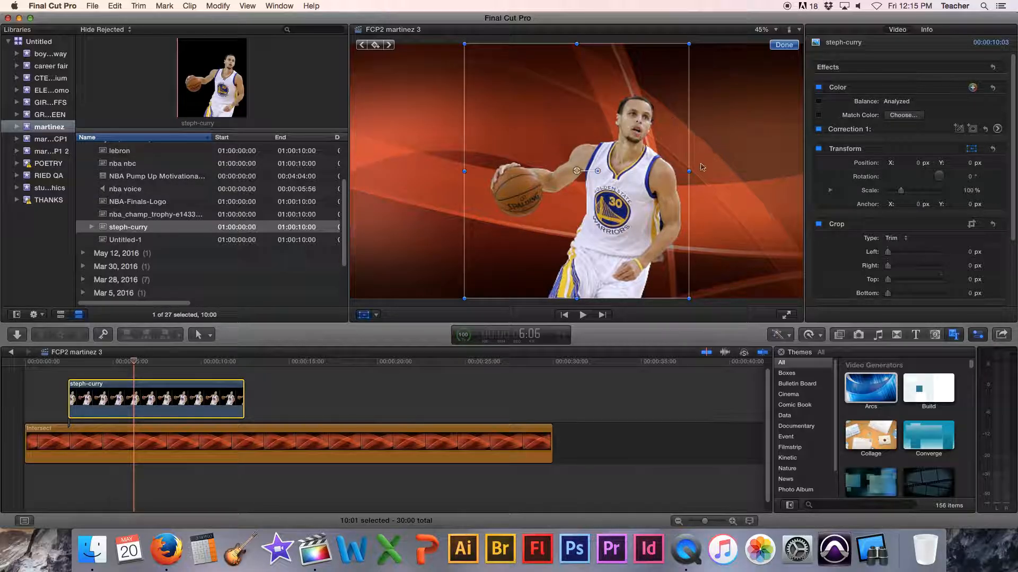
left_click(161, 446)
left_click(156, 419)
left_click(158, 440)
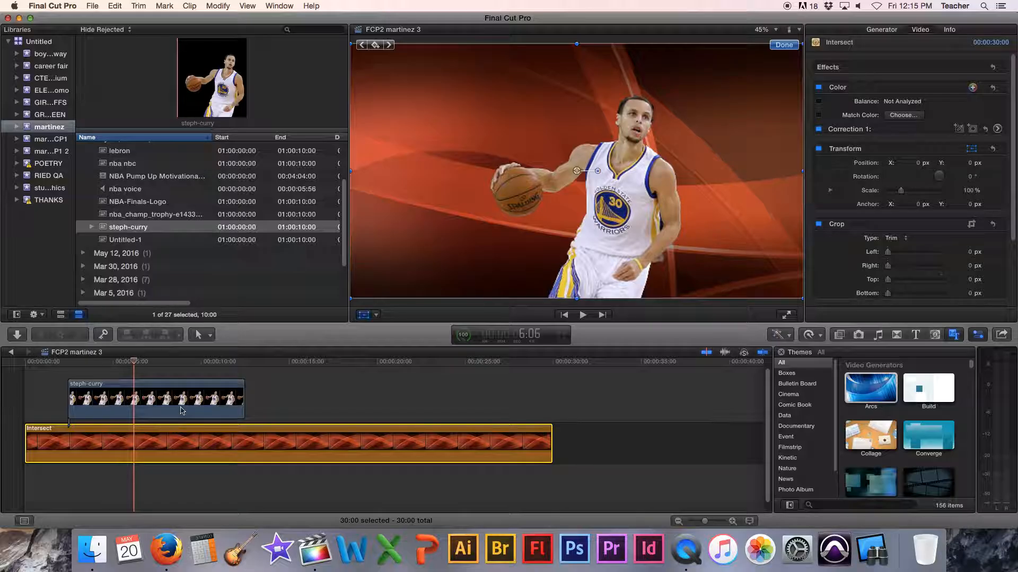
left_click(181, 411)
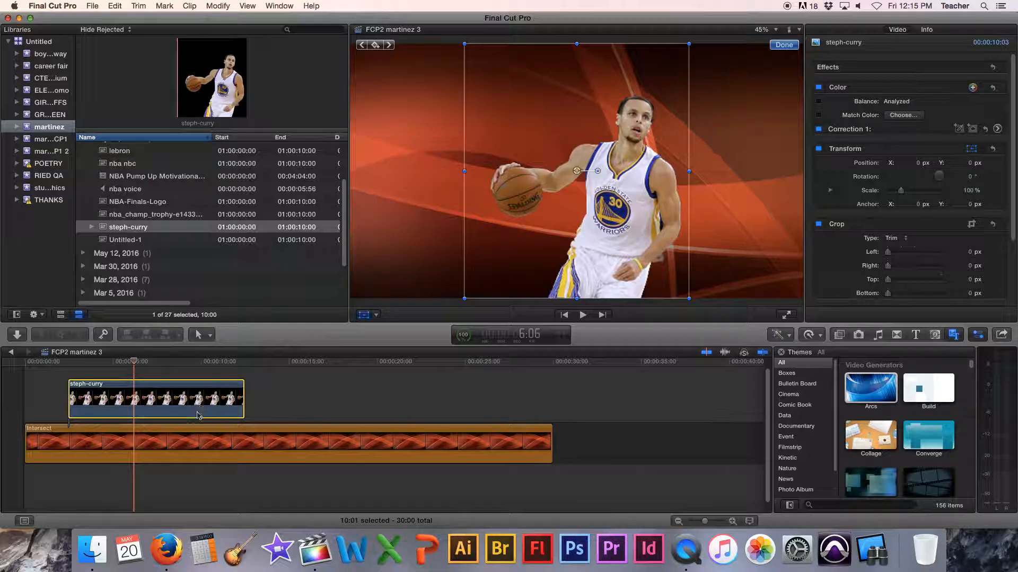
left_click(174, 445)
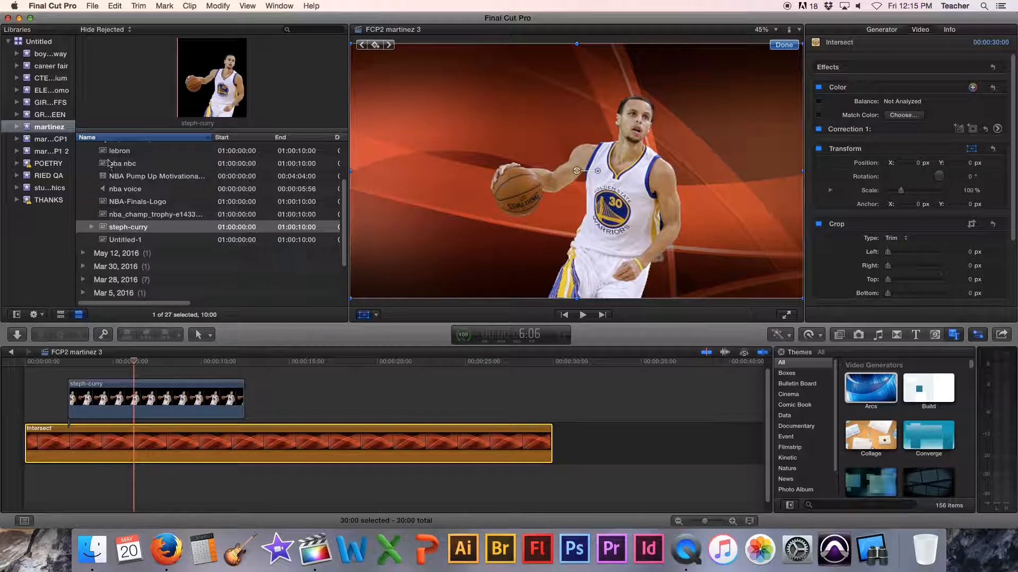
Stack the lebron image as a connected clip above steph-curry, aligned to the same start time.
left_click(104, 153)
left_click_drag(104, 154, 69, 373)
key("shift+t")
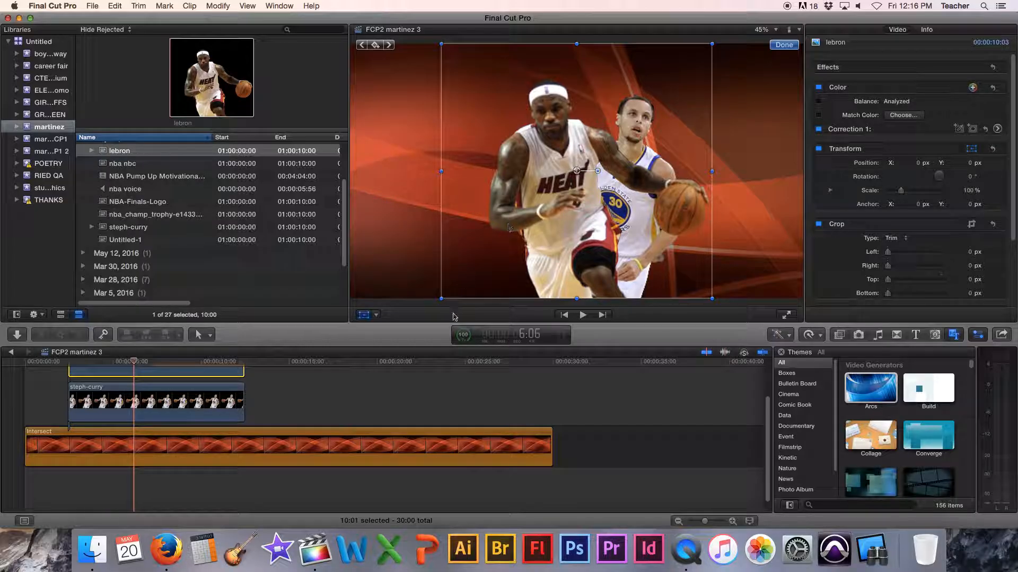
With Transform, move lebron to about X 426 px, Y -22 px and steph-curry to about X -489 px, Y -25 px.
left_click(377, 317)
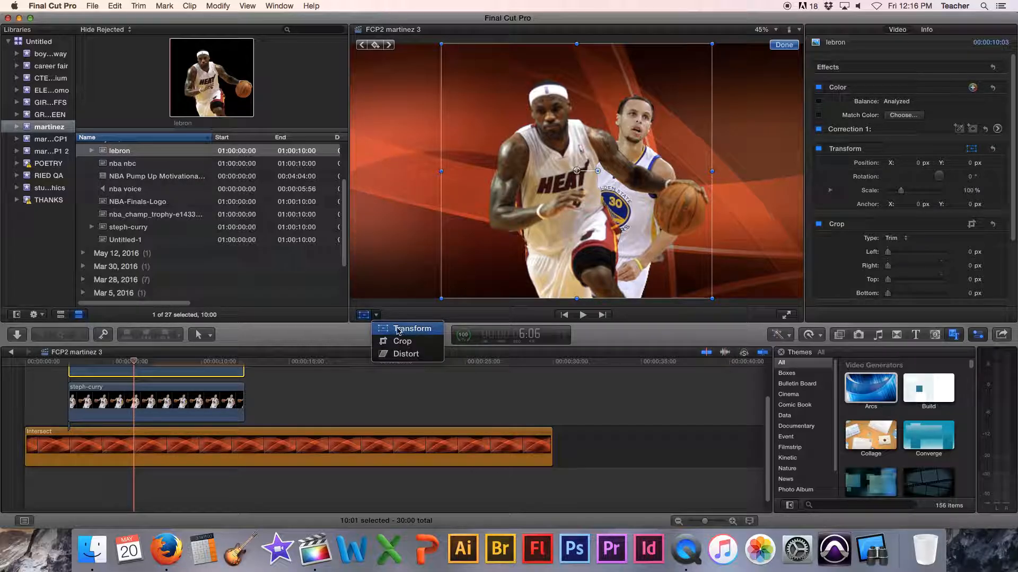
left_click(399, 329)
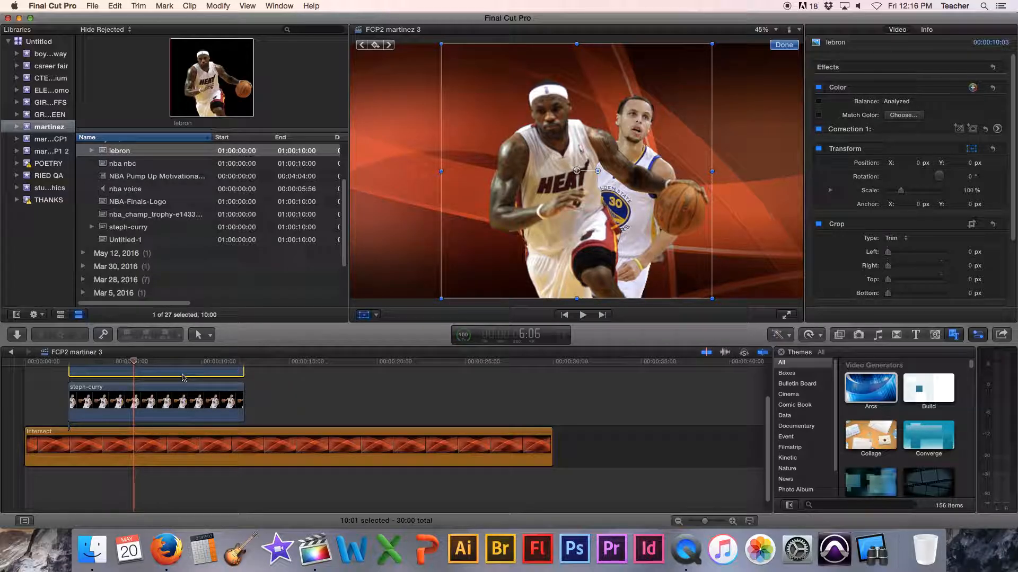
left_click_drag(542, 254, 618, 255)
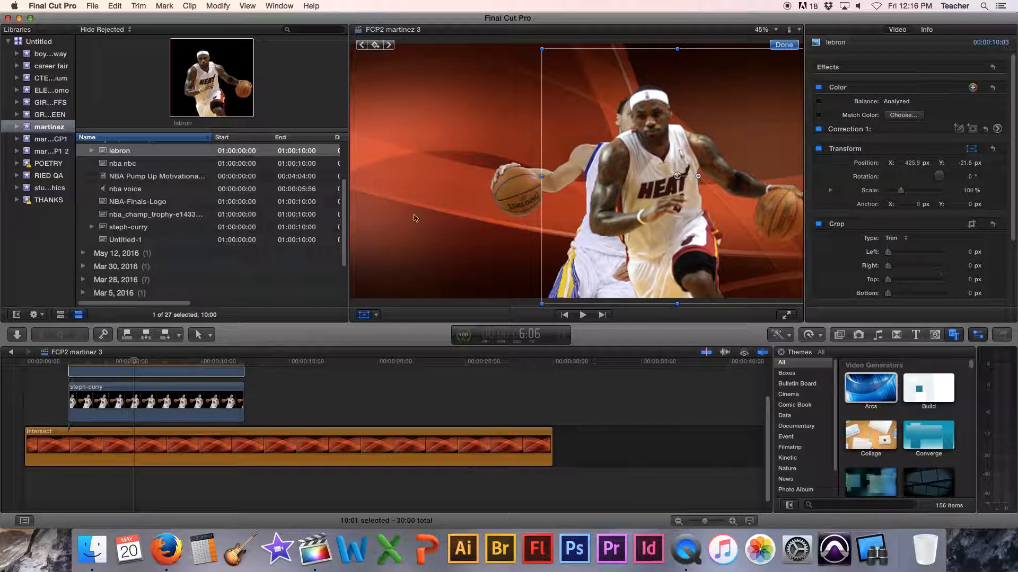
left_click(203, 394)
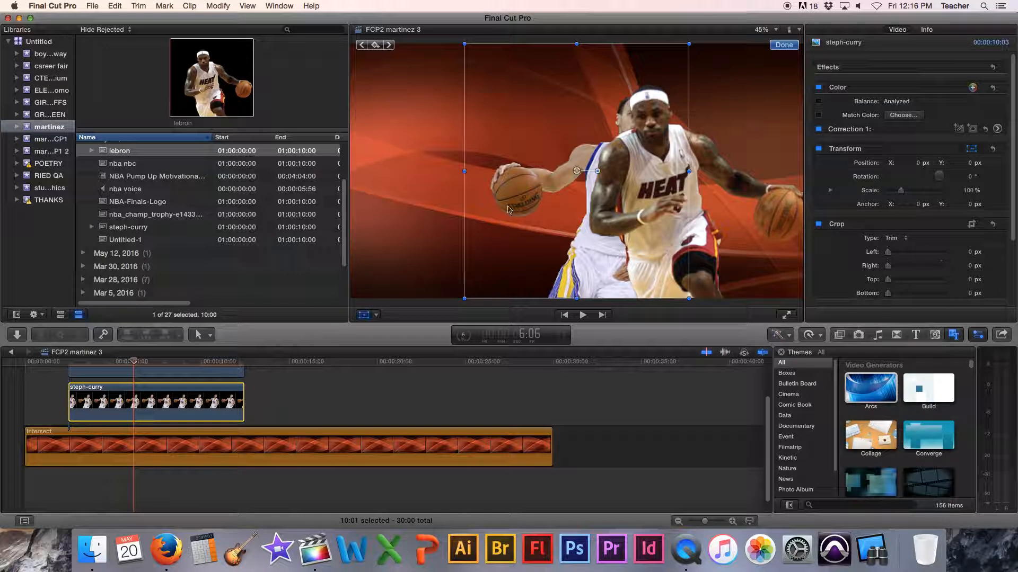
left_click_drag(508, 209, 407, 203)
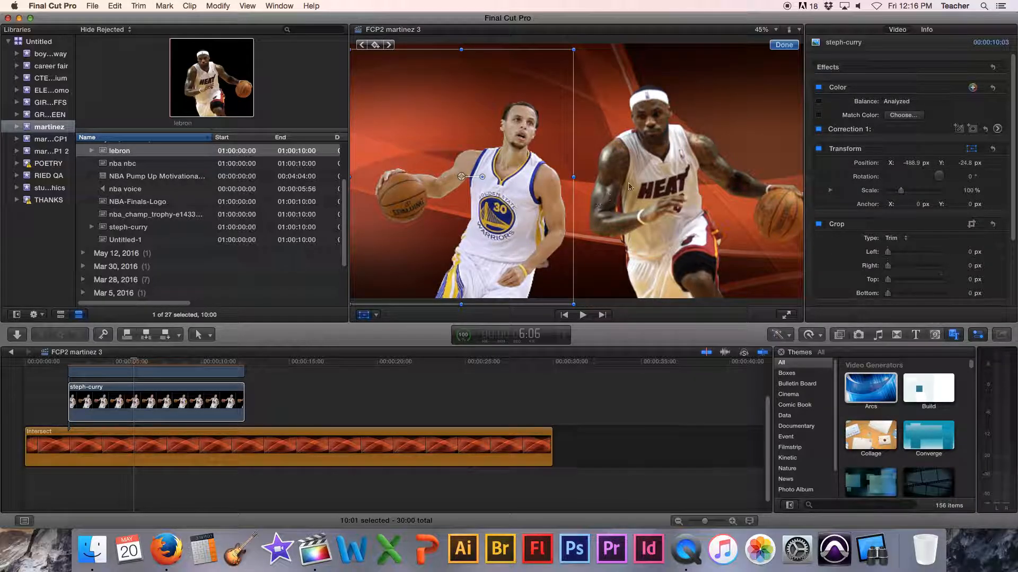
Scale the lebron image to about 84% and reposition it to about X 166 px, Y -115 px, beside the other player.
left_click(656, 172)
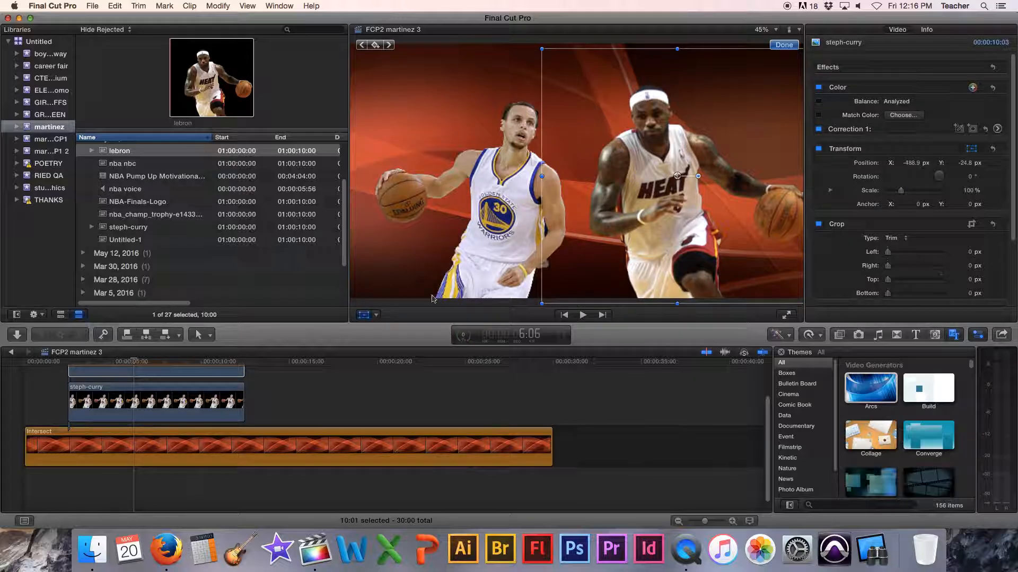
left_click(207, 373)
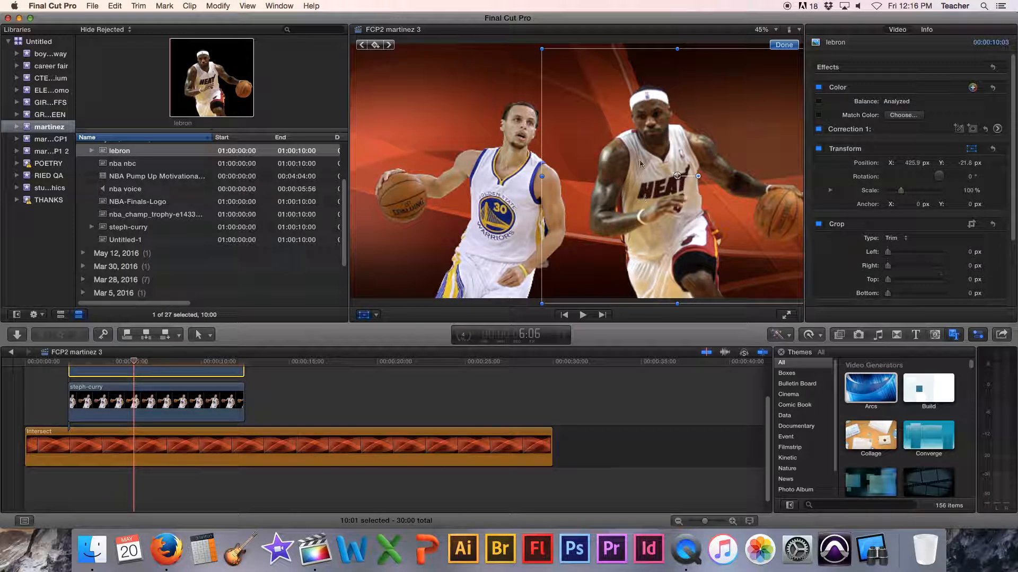
left_click_drag(541, 49, 569, 69)
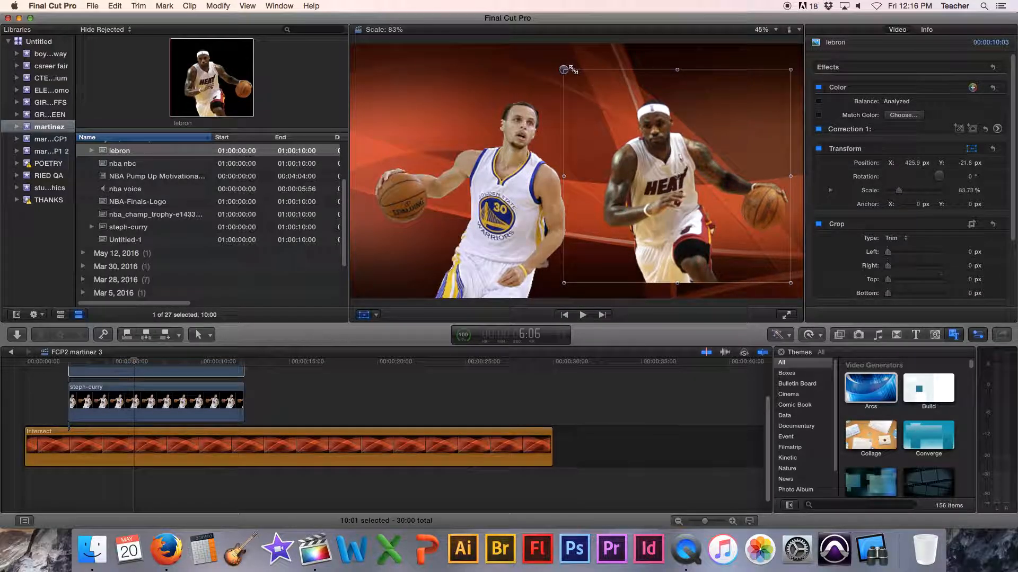
left_click_drag(653, 170, 591, 188)
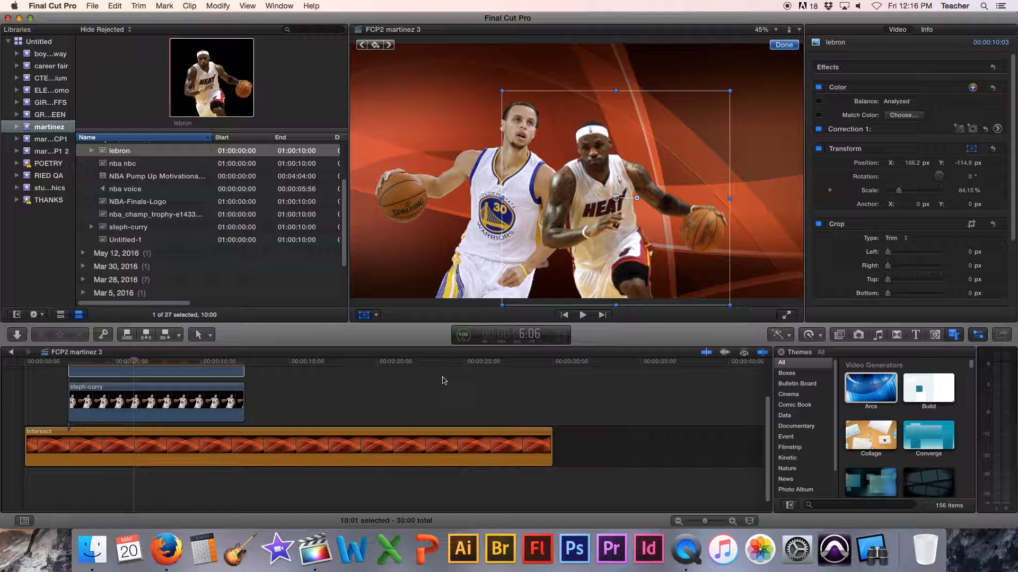
Move the playhead to about 7:11 and select the lebron clip to view both players over the background.
left_click(444, 381)
left_click(156, 363)
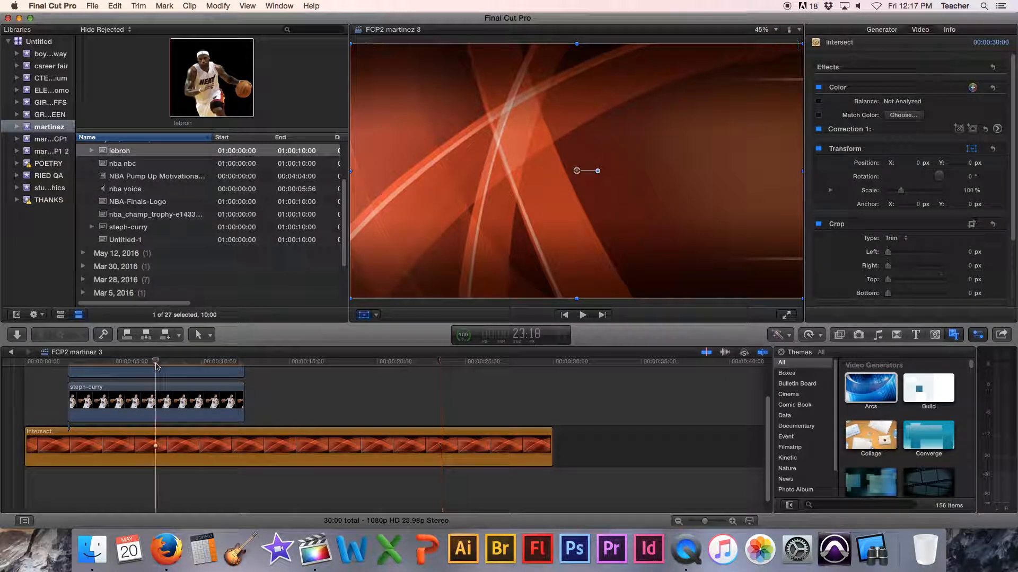
left_click(159, 371)
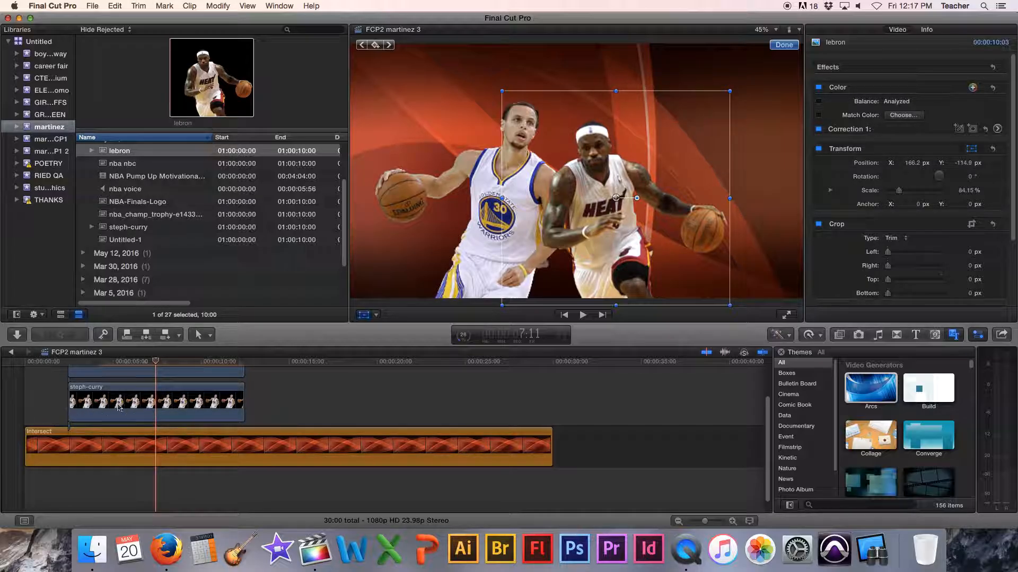
Find the Slide transition in the Movements category and apply it to both ends of the steph-curry clip.
left_click(896, 335)
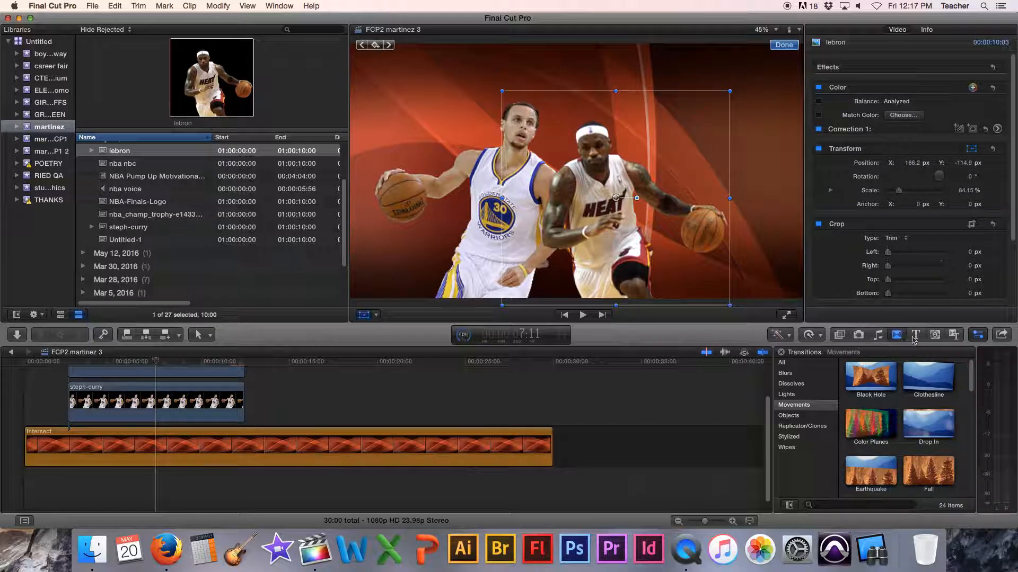
left_click(783, 363)
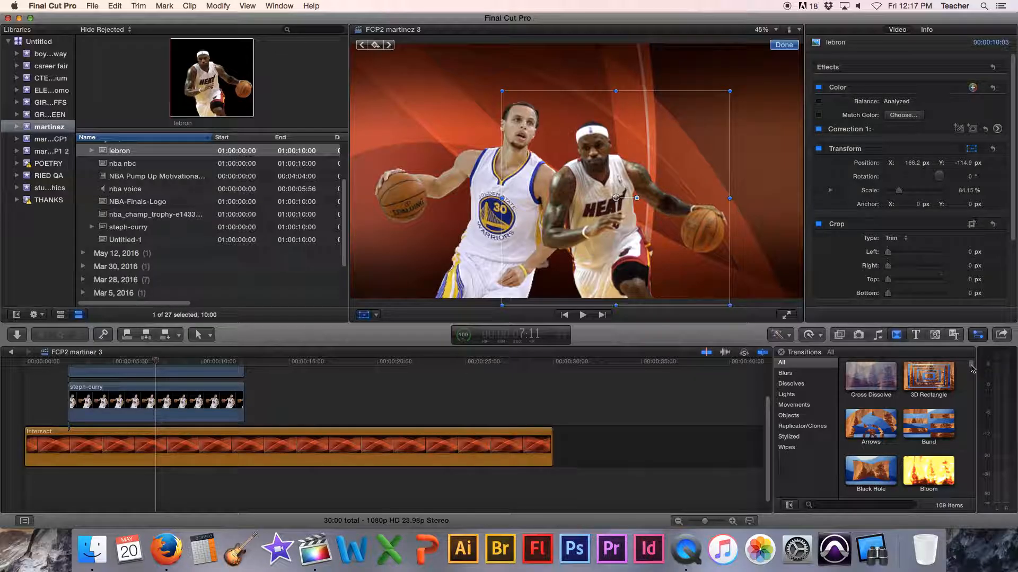
mouse_move(971, 368)
left_mouse_down()
mouse_move(975, 443)
mouse_move(974, 433)
left_mouse_up()
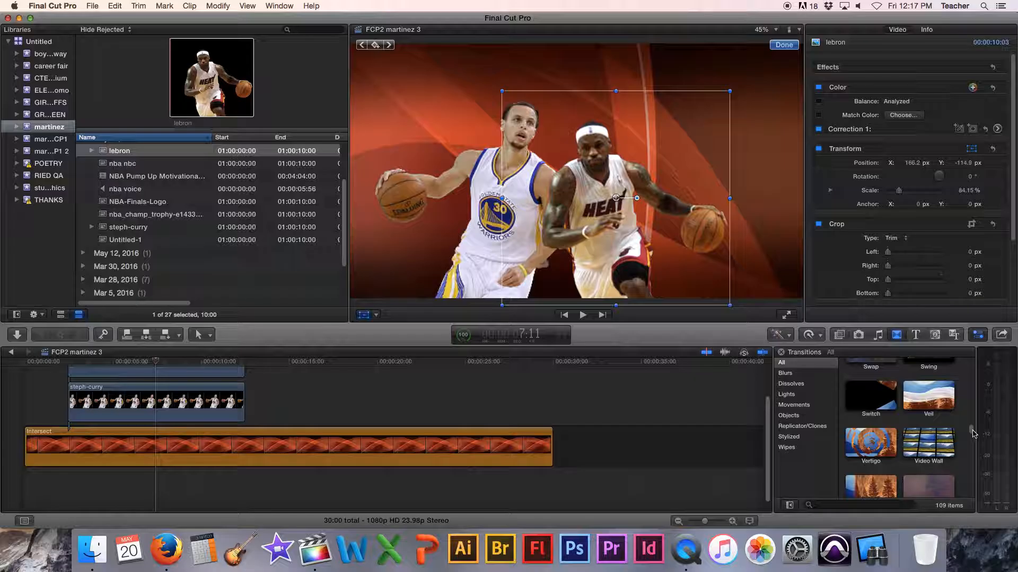
left_click(798, 406)
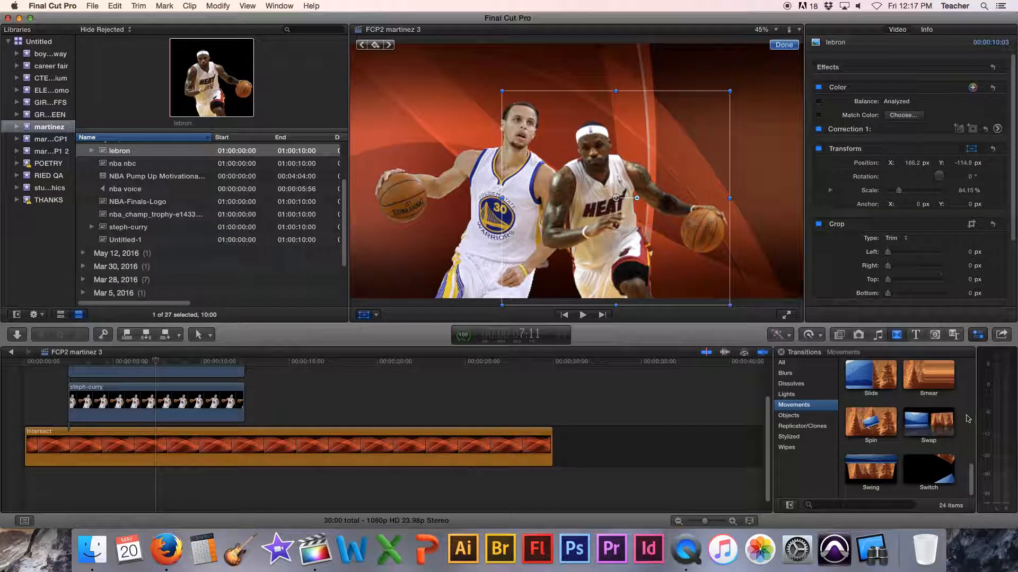
left_click_drag(973, 480, 975, 438)
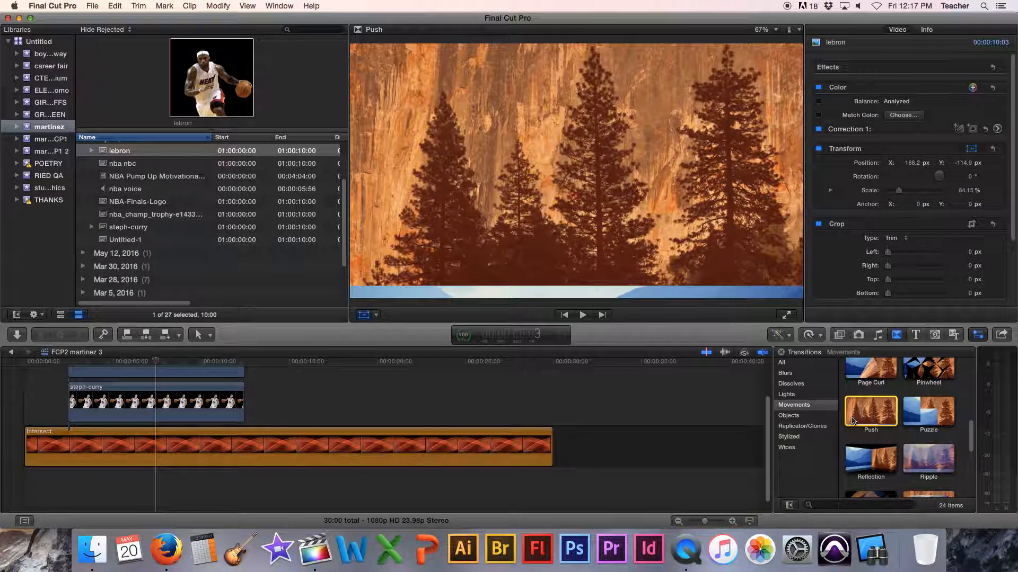
left_click_drag(973, 441, 978, 481)
scroll(963, 476, "down", 2)
left_click(873, 383)
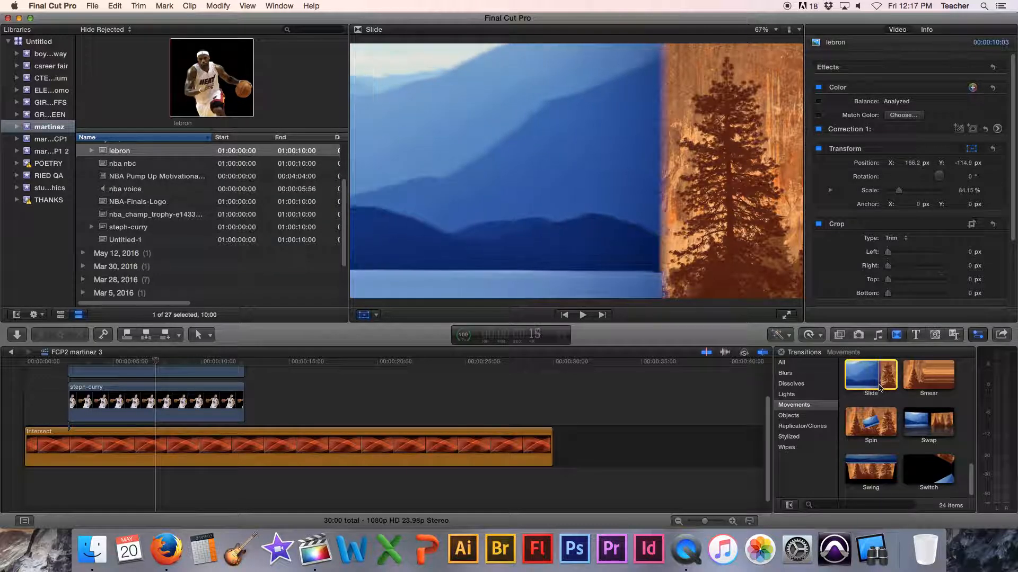
left_click_drag(878, 386, 90, 415)
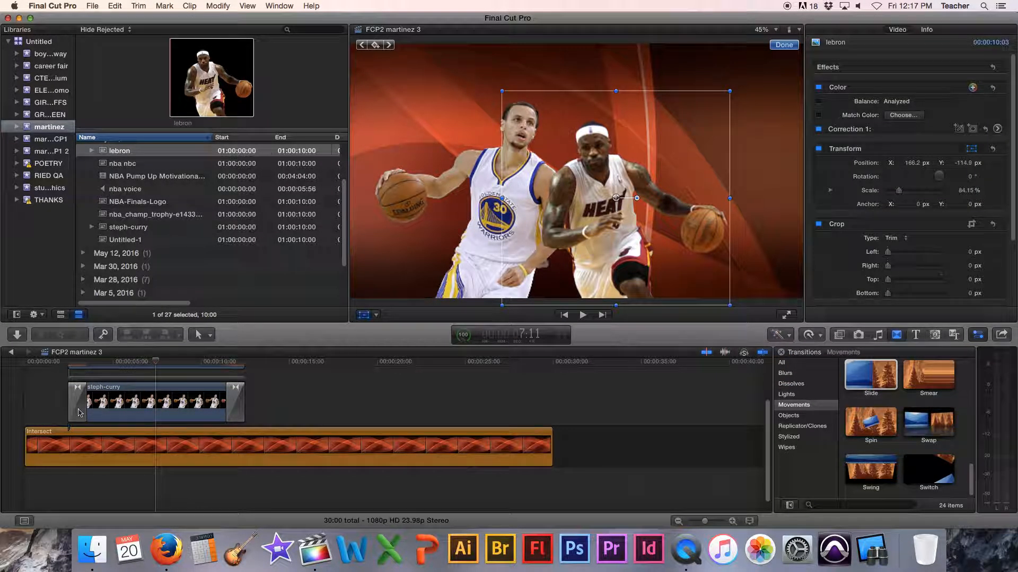
Select the Slide transition at the start of steph-curry and play the sequence from just before it.
left_click(79, 409)
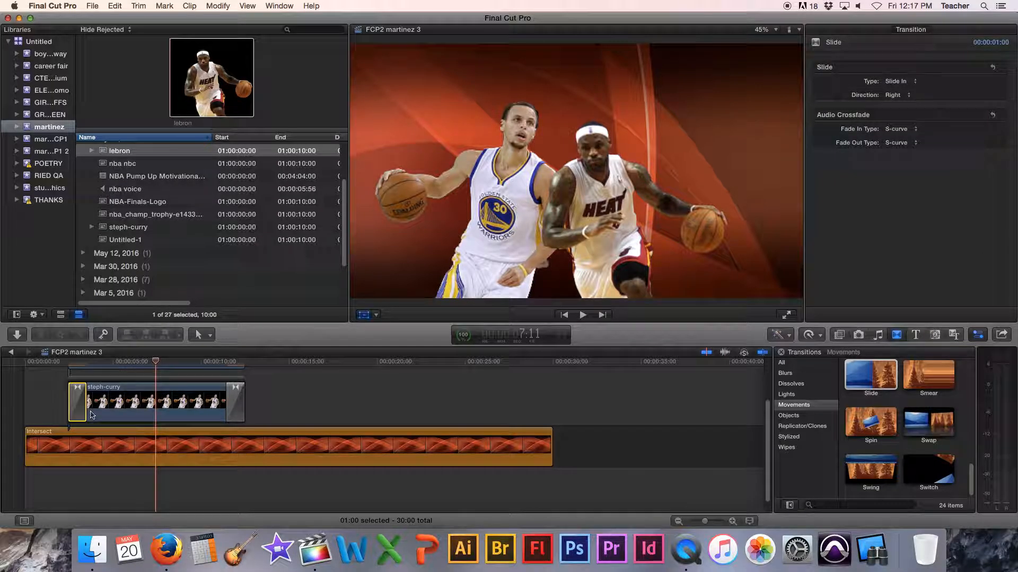
left_click(63, 362)
key("space")
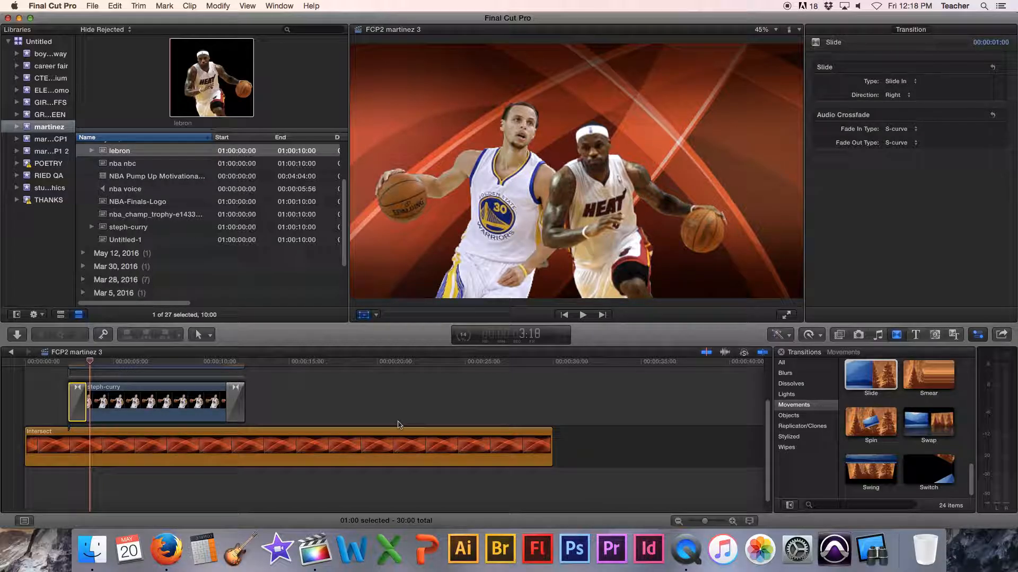
Apply the Slide transition to both ends of the lebron clip.
scroll(742, 429, "up", 3)
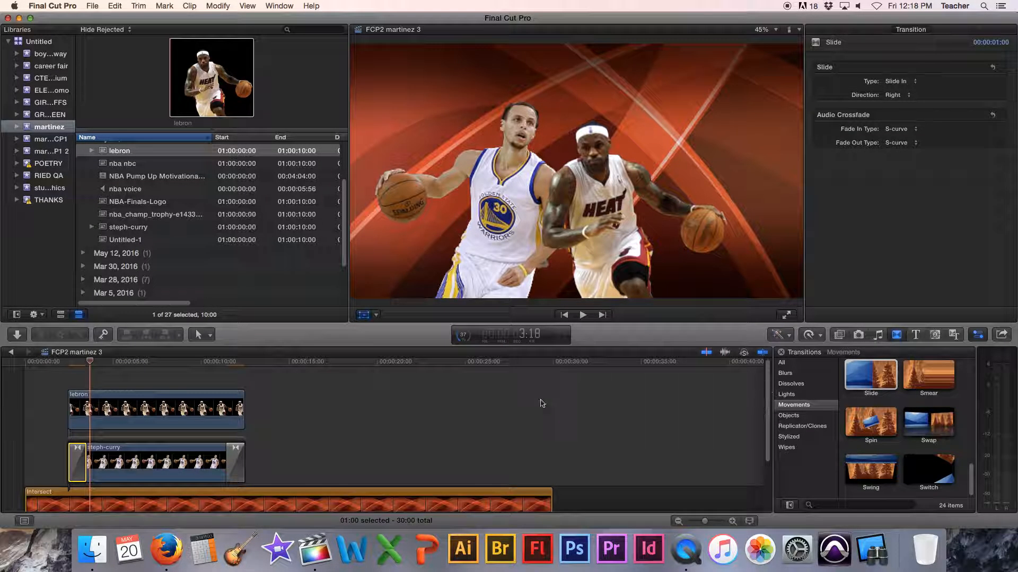
left_click(162, 398)
left_click_drag(871, 377, 159, 408)
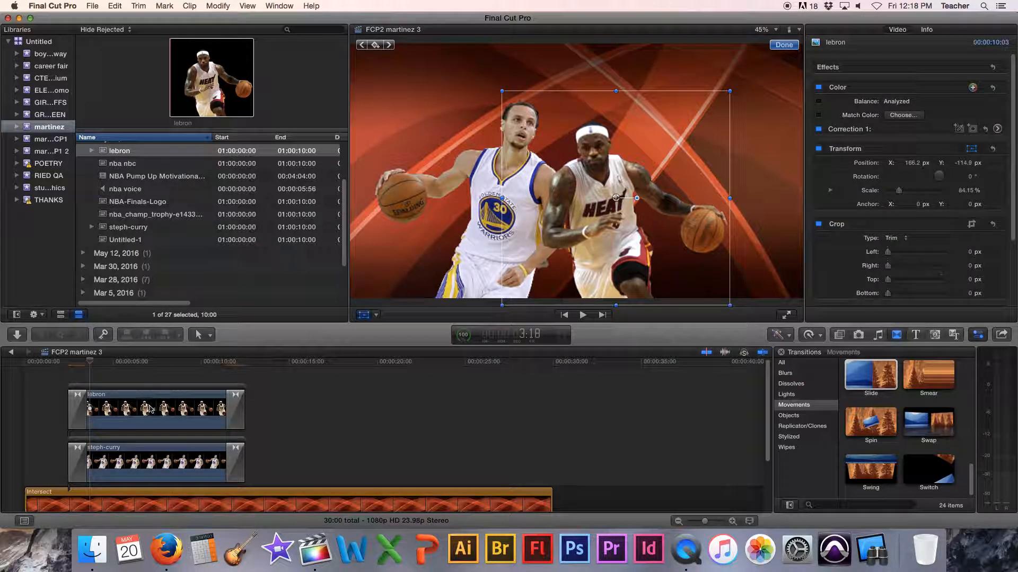
Set the direction of the Slide transition at the start of the lebron clip to Left.
left_click(78, 414)
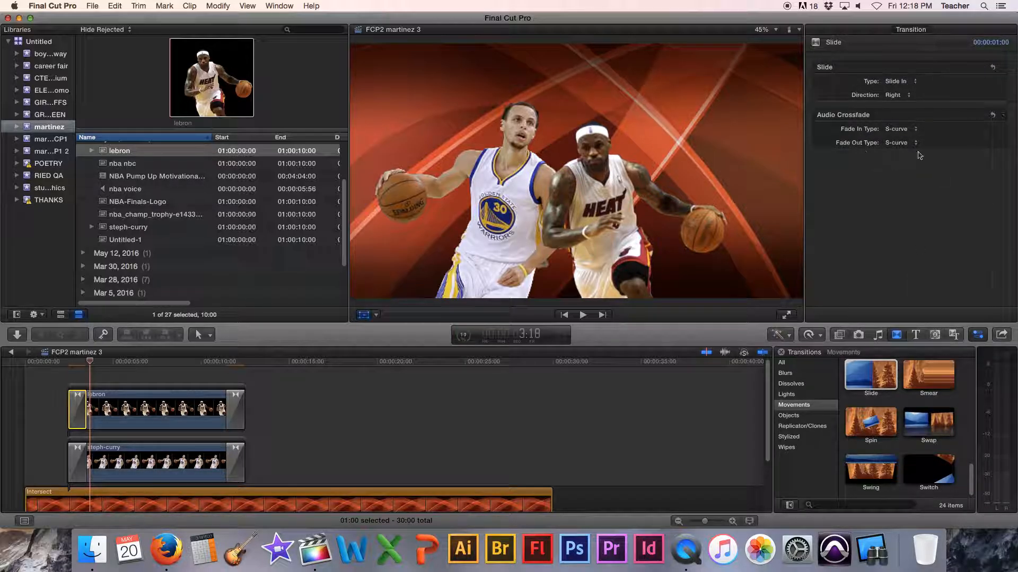
left_click(894, 98)
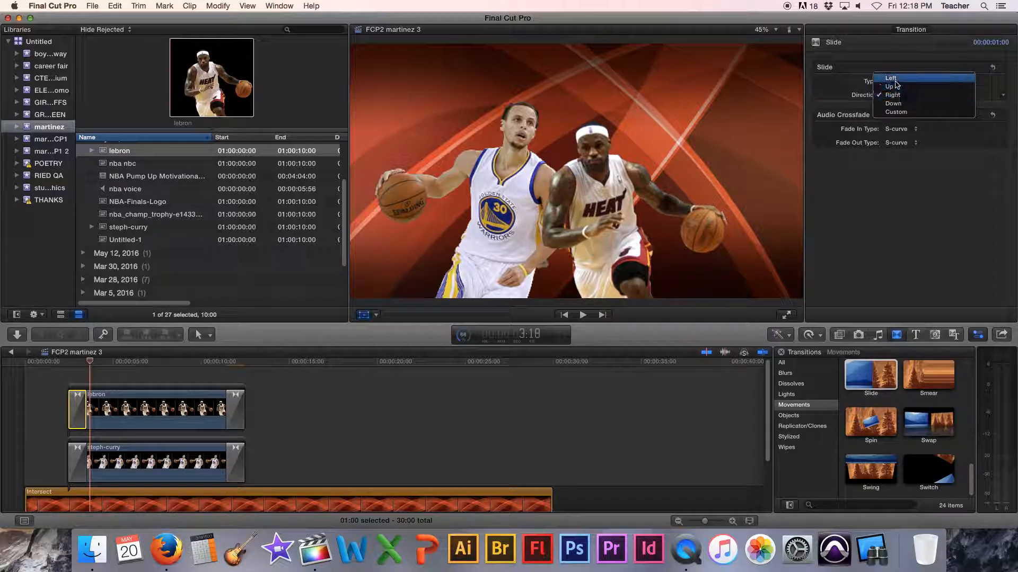
left_click(896, 79)
Play the sequence from about 1:08 to check both players' opening Slide transitions.
left_click(49, 362)
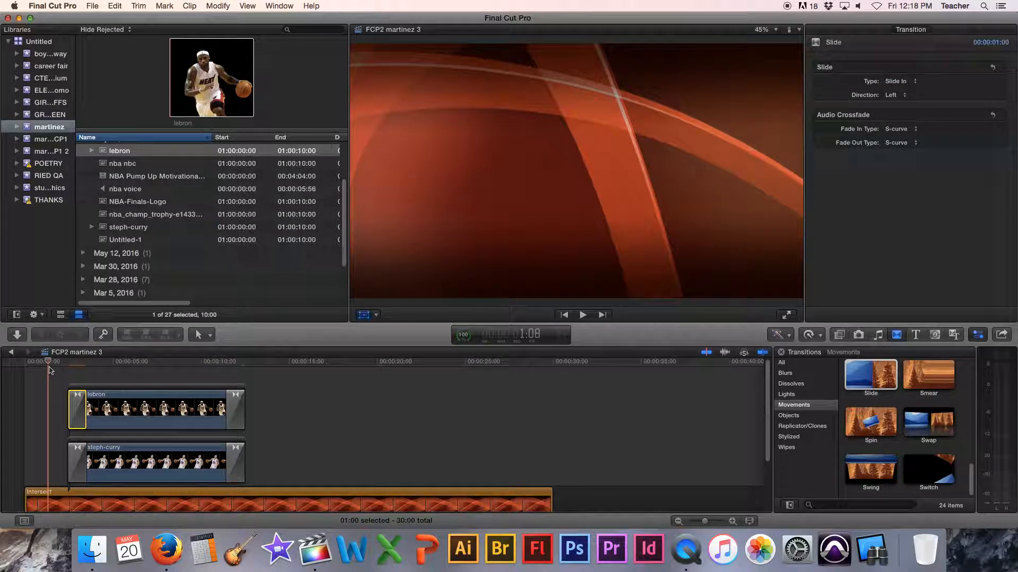
key("space")
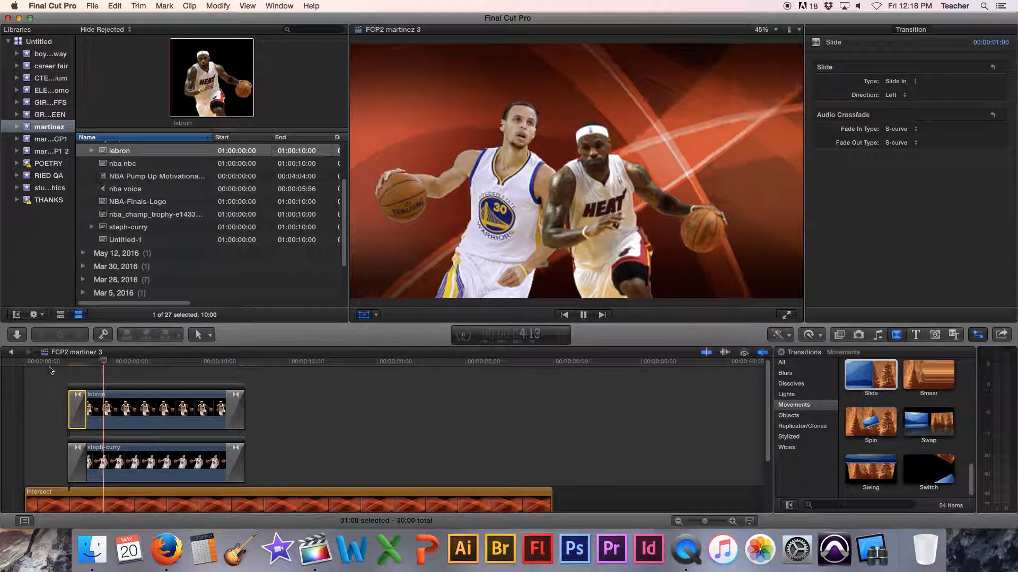
key("space")
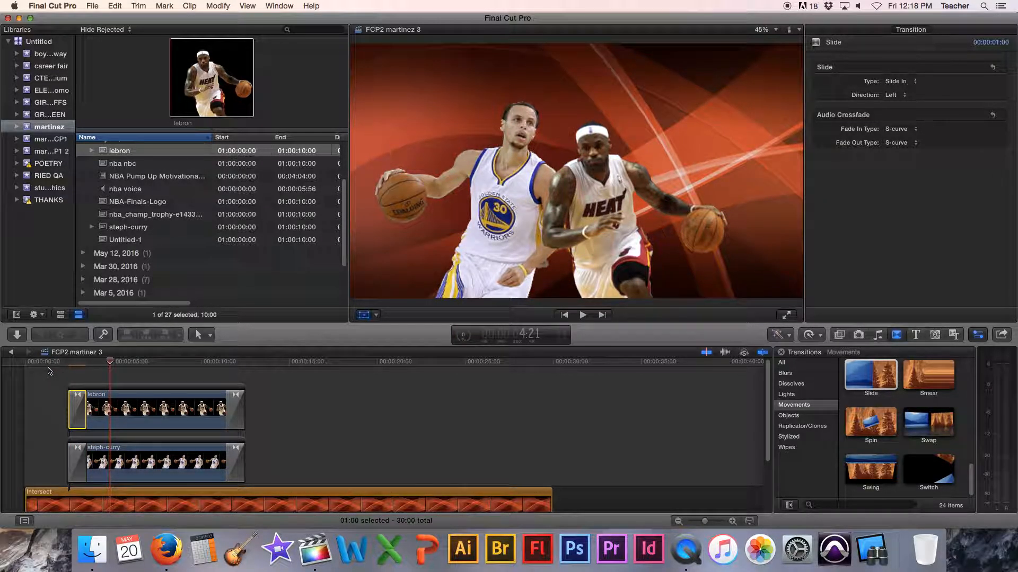